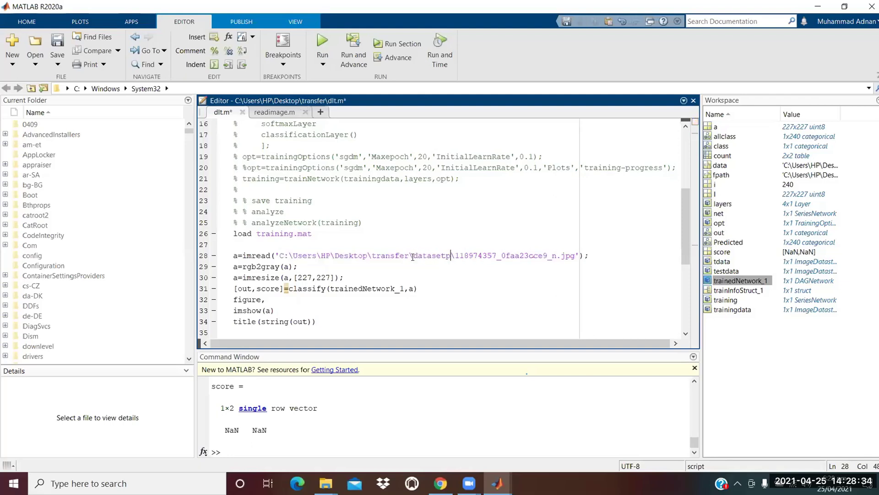
Change the image file on line 28 to t1 and save and run the script
key(Right)
key(Right)
shift+click(553, 256)
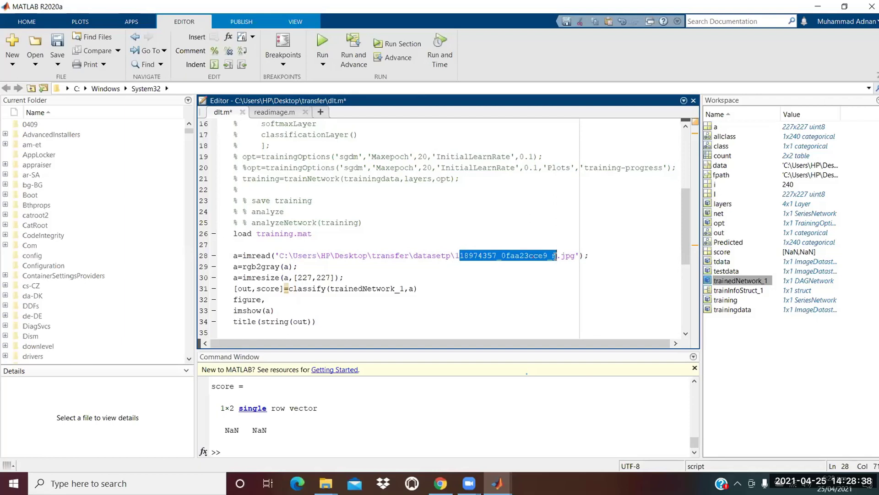
key(BackSpace)
key(BackSpace)
key(Delete)
text(t)
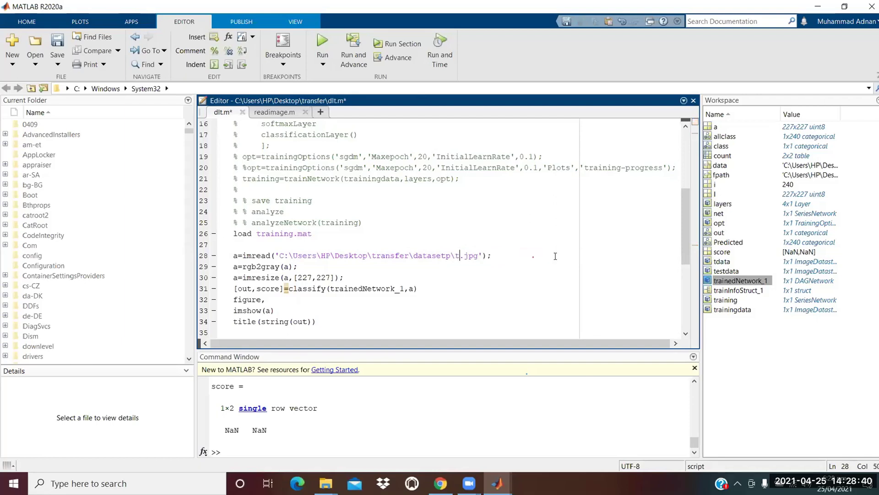
text(1)
click(273, 300)
click(317, 40)
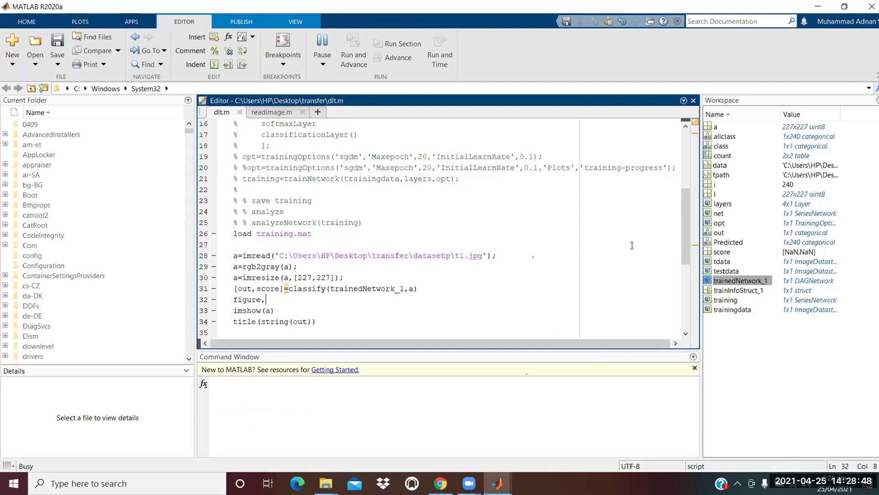
Select the trainedNetwork_1 name on line 31 for replacement with training
drag(685, 231, 685, 233)
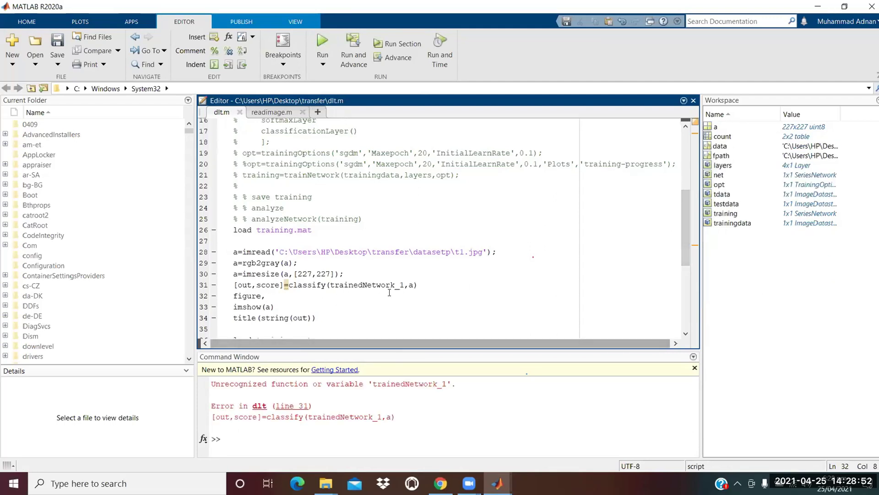
drag(405, 285, 331, 284)
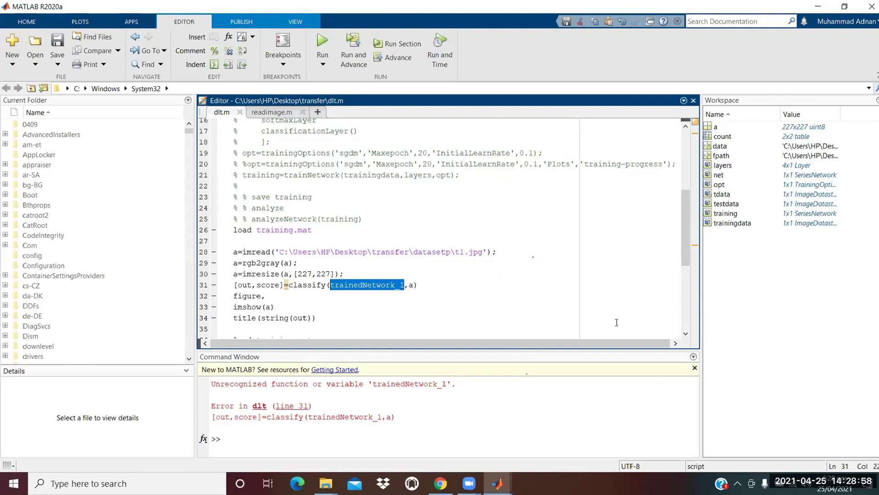
text(trai)
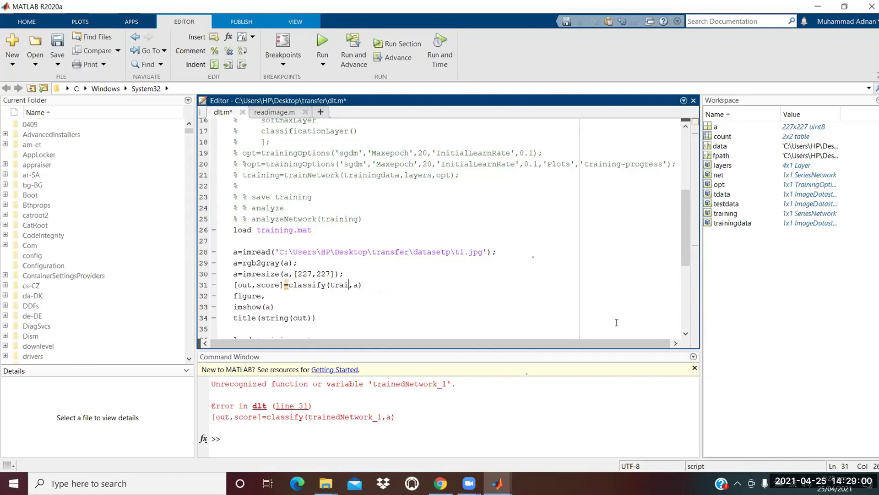
text(n)
text(ing)
Run the updated script and maximize Figure 1 showing the grayscale lion image
click(321, 41)
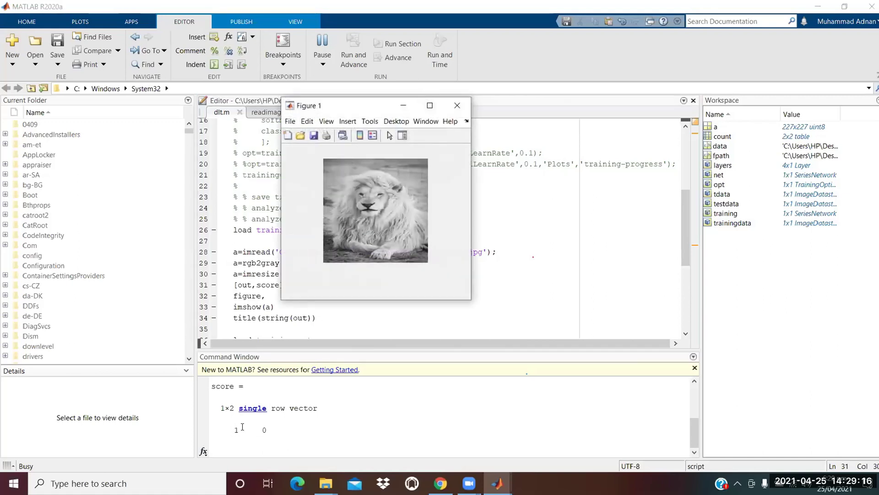
click(242, 426)
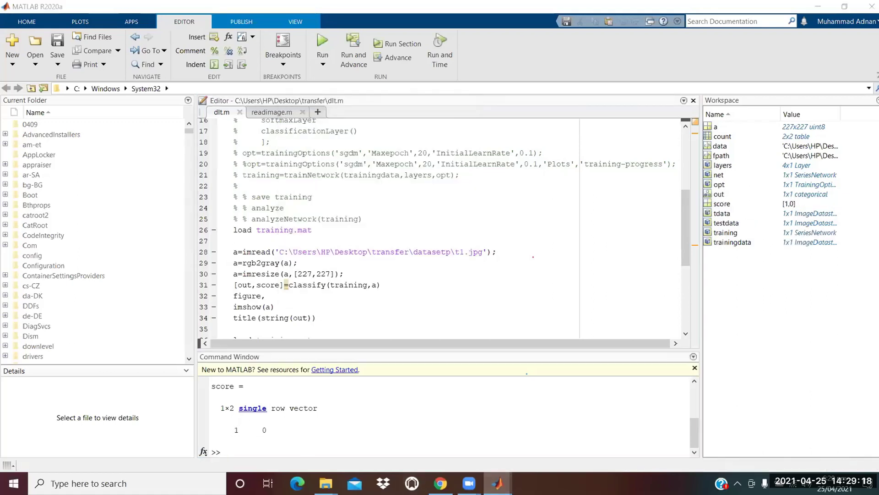
mouse_move(496, 483)
click(611, 433)
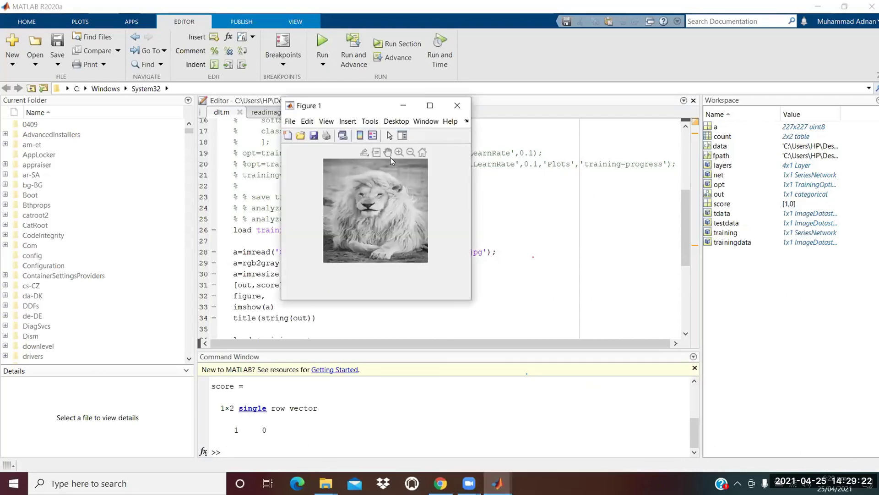
click(432, 105)
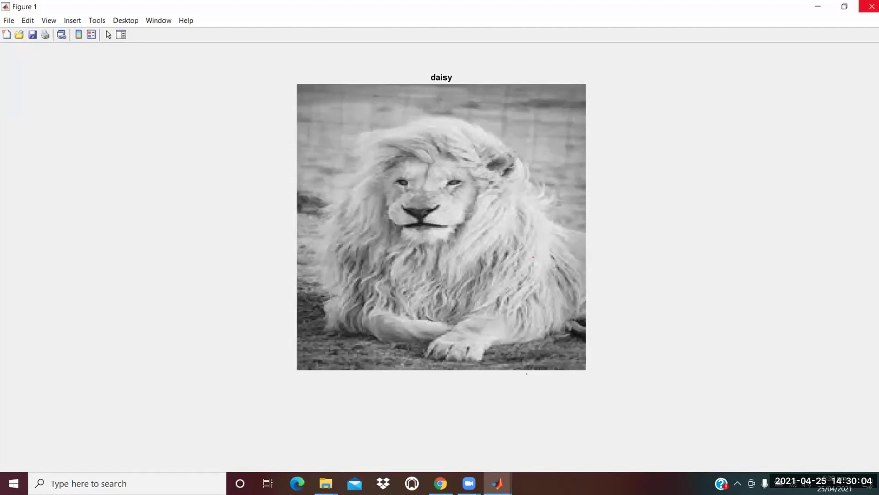
Close the maximized lion image figure window
click(871, 6)
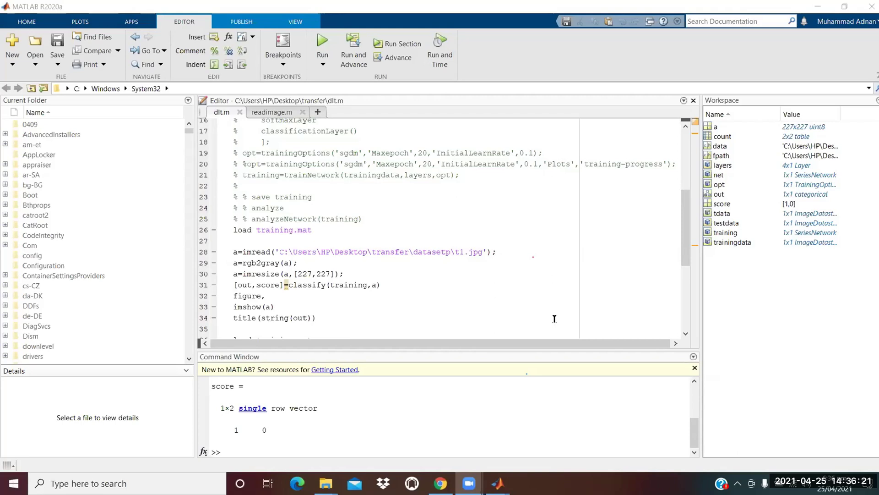
In Deep Network Designer, open and dismiss the training options, returning to the layer graph
click(619, 329)
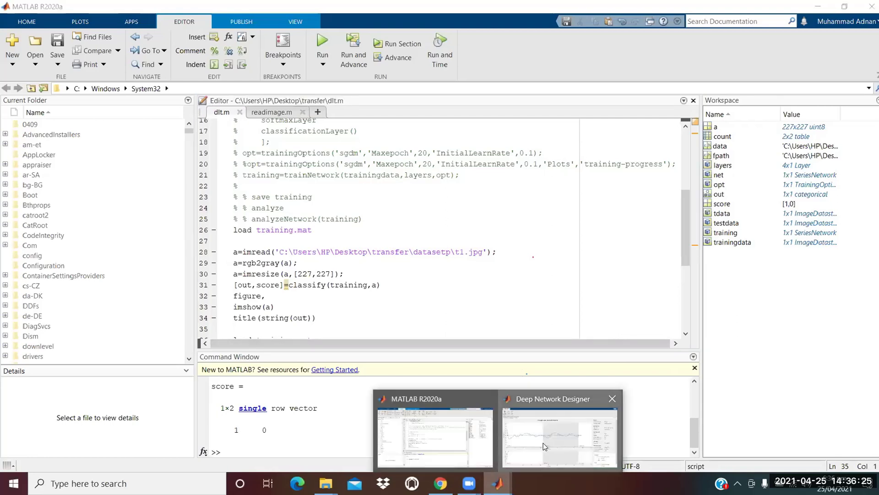
click(546, 447)
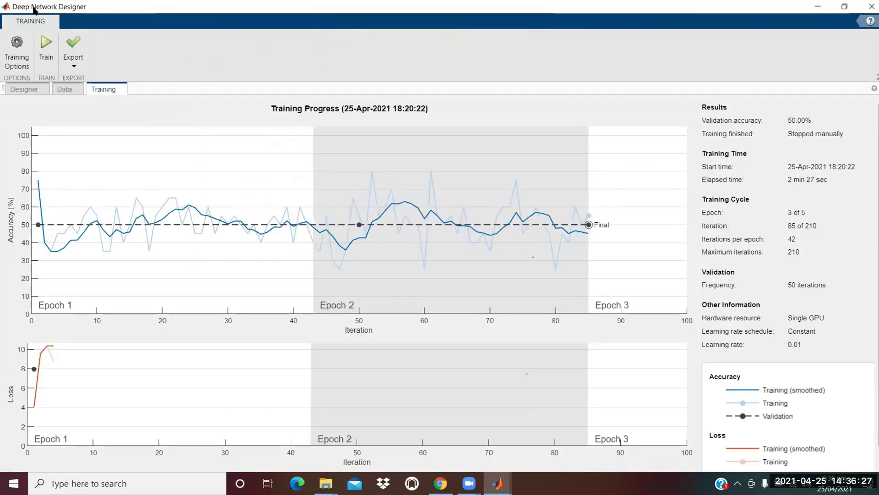
click(8, 44)
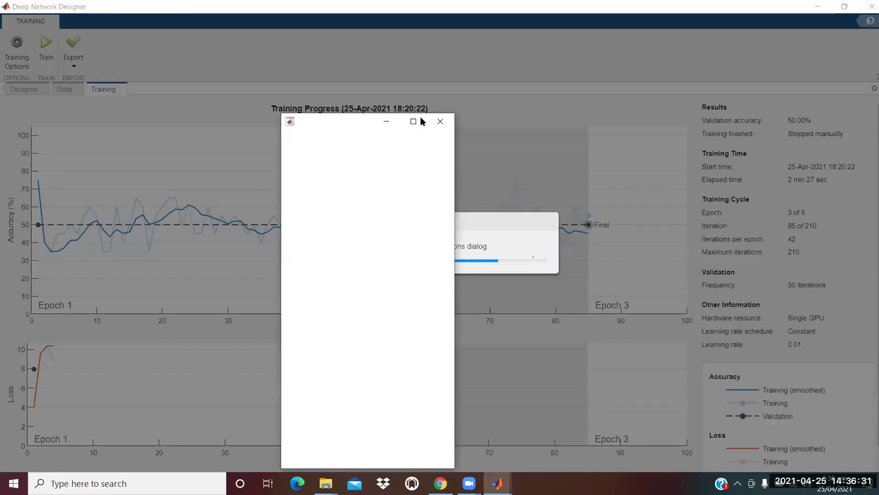
click(439, 123)
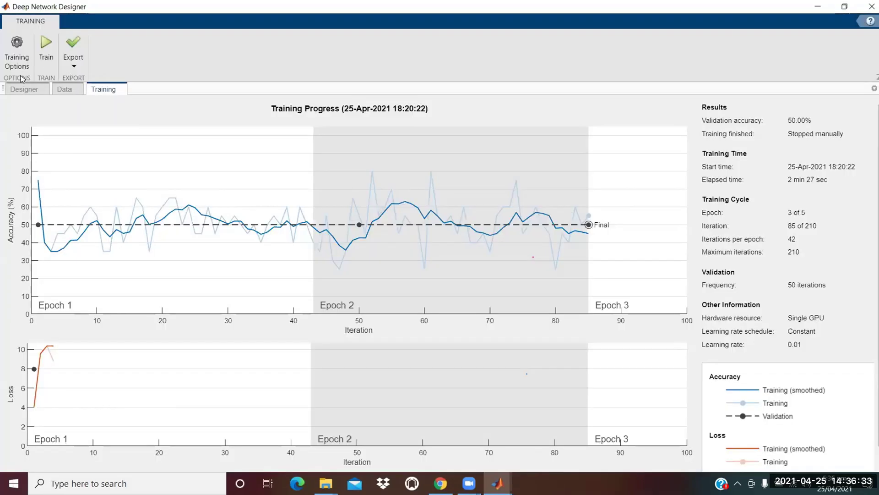
click(16, 48)
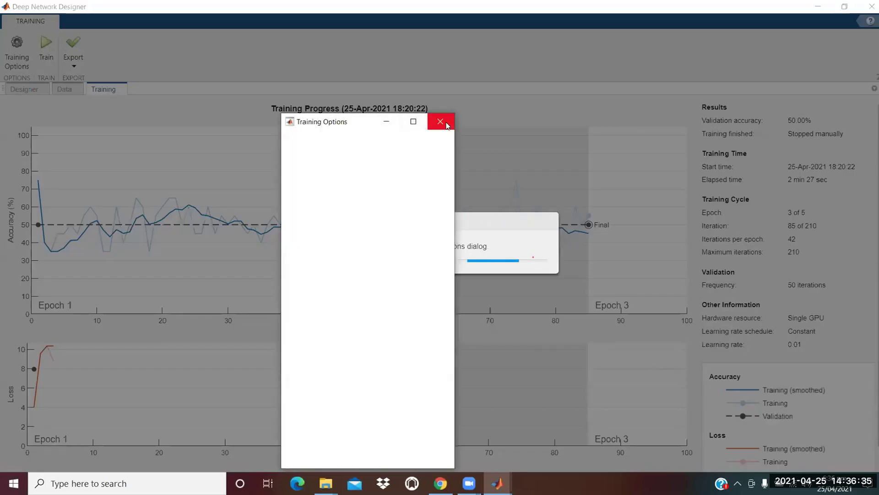
click(21, 92)
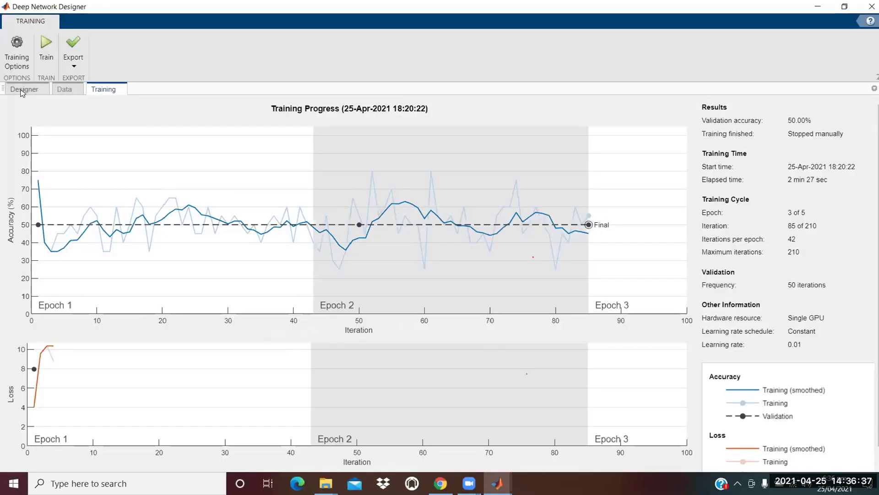
click(22, 90)
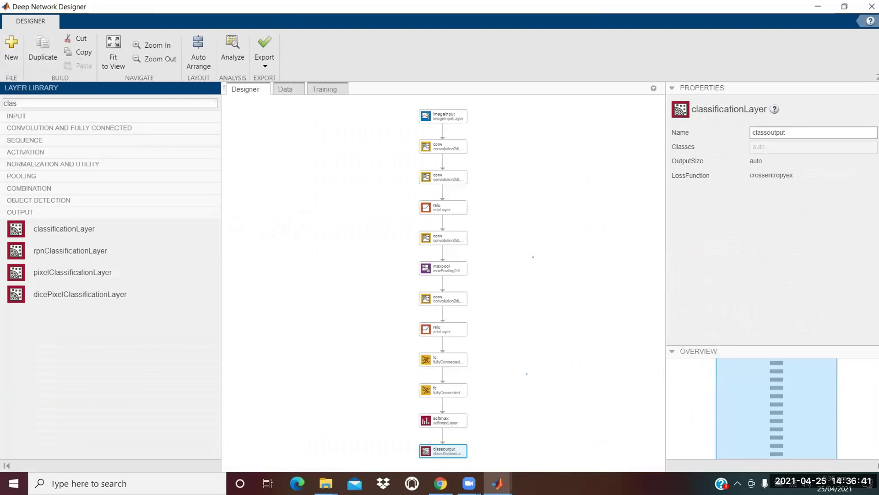
Close Deep Network Designer and rerun deepNetworkDesigner from the command history
click(871, 7)
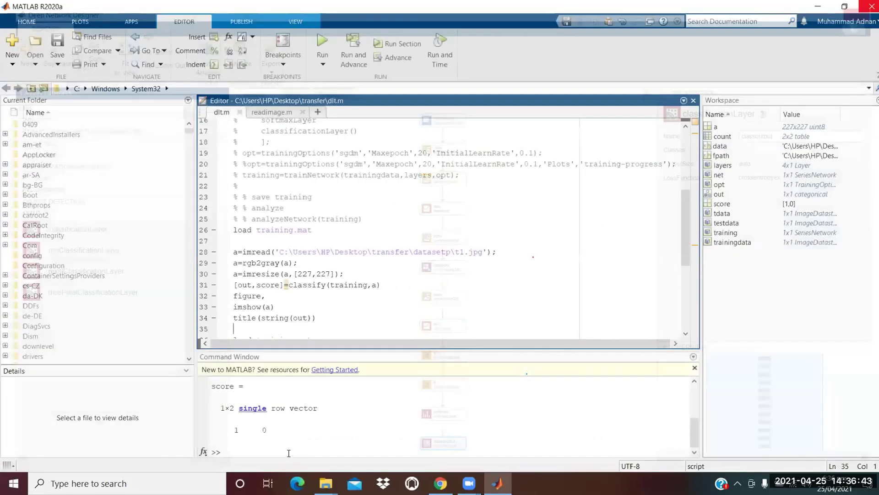
click(289, 451)
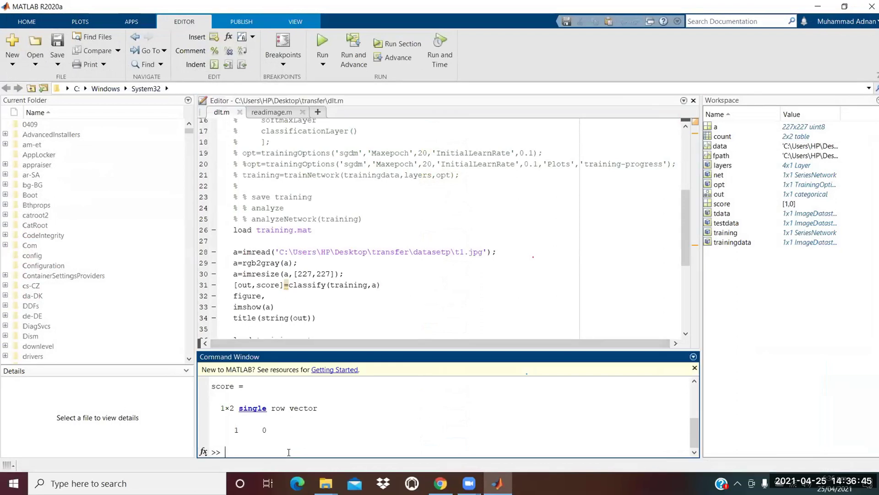
key(Up)
key(Up)
key(Down)
key(Return)
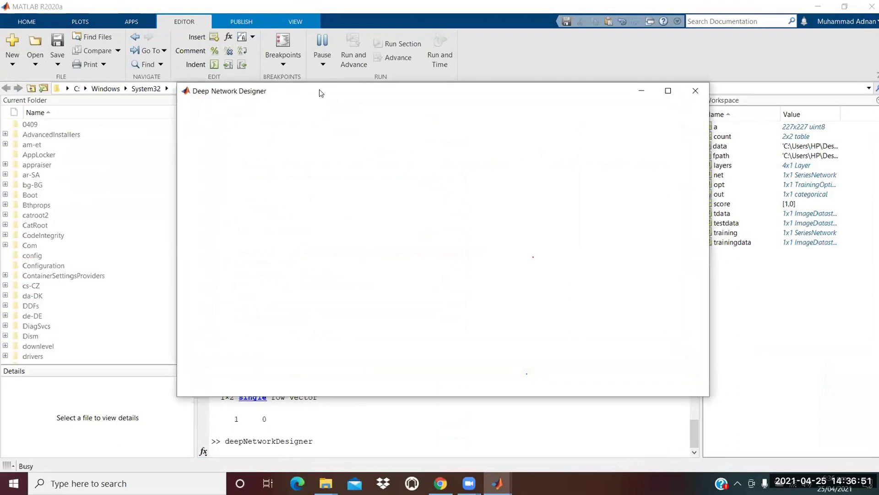
drag(320, 89, 249, 43)
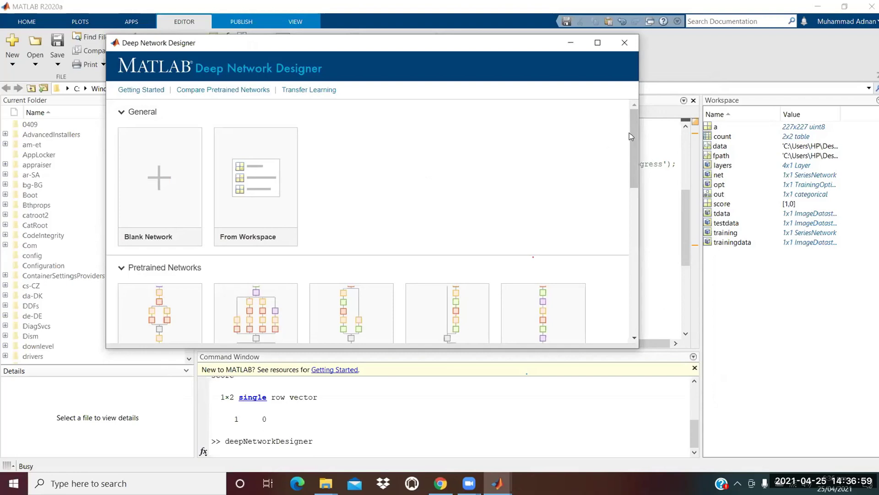
scroll(625, 266, down, 5)
scroll(626, 284, down, 5)
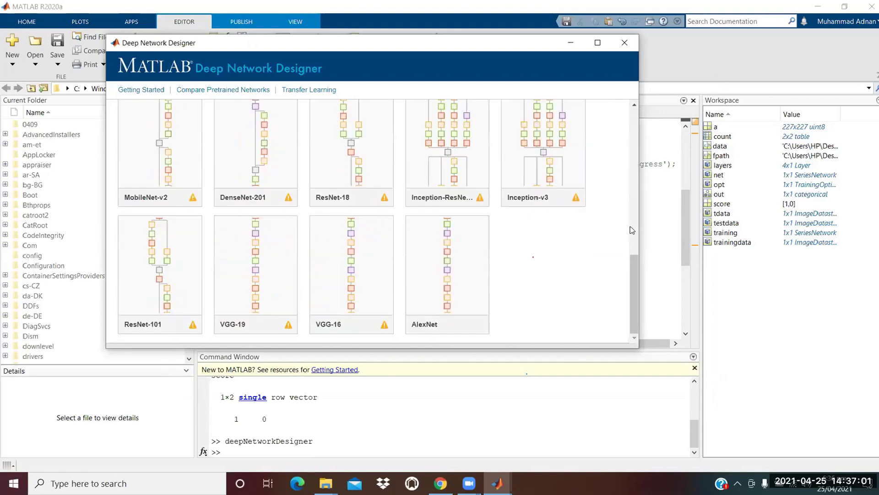
mouse_move(447, 275)
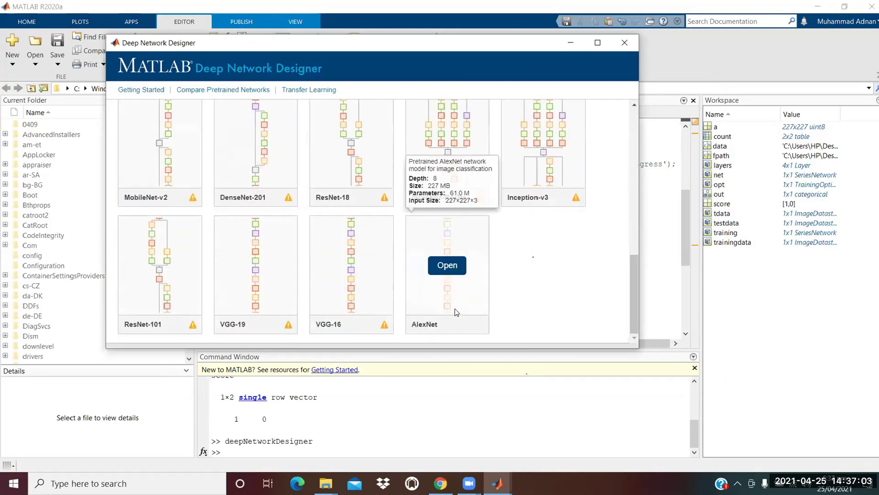
Open pretrained AlexNet maximized and inspect its classoutput, prob and fc8 layers
click(445, 297)
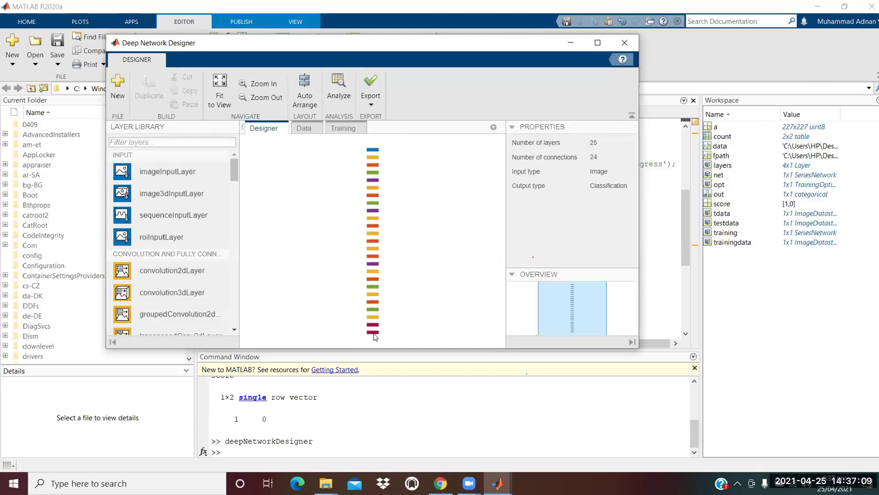
click(373, 332)
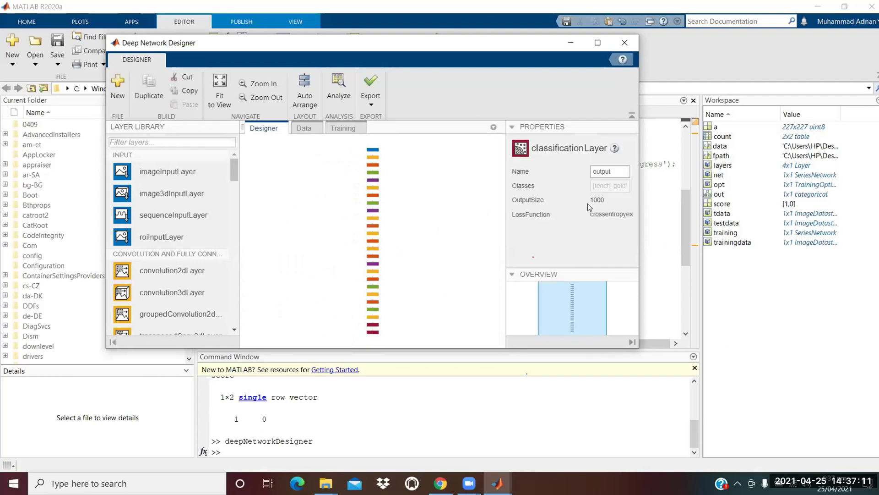
click(596, 42)
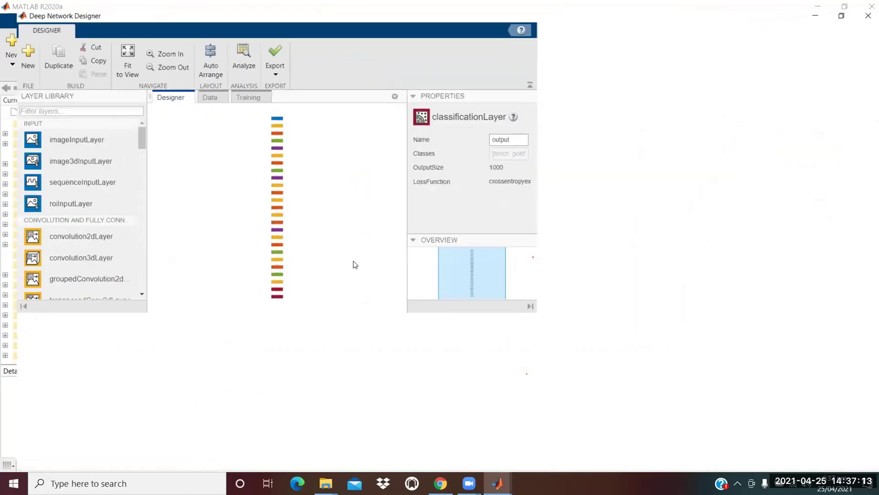
click(357, 285)
click(357, 277)
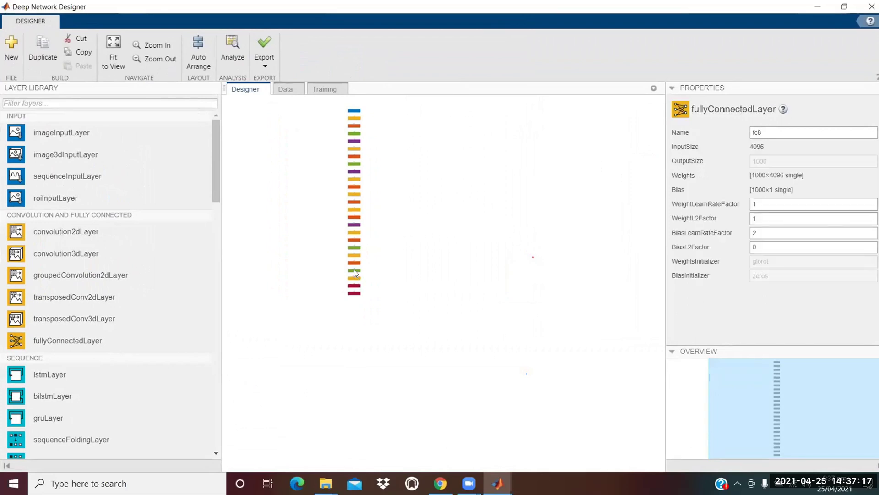
Review the network summary, then the Data and Training views
click(353, 267)
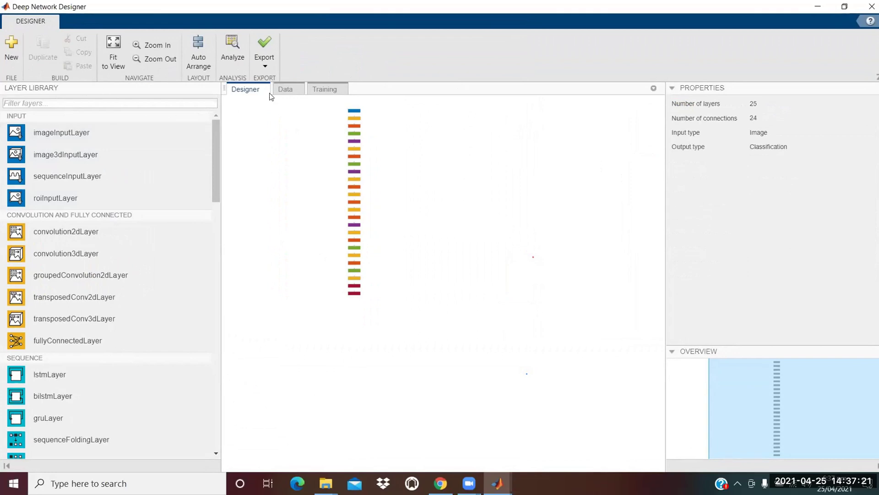
click(284, 90)
click(118, 92)
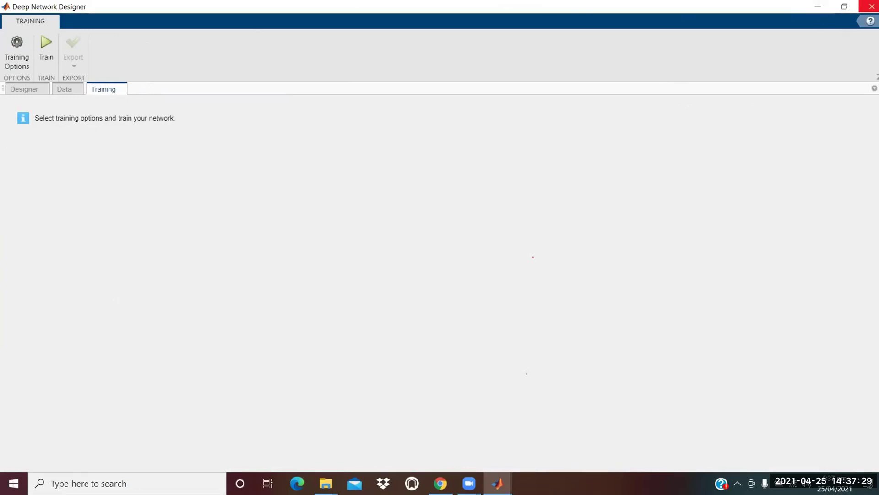
Close Deep Network Designer and return focus to the dlt.m script
click(871, 6)
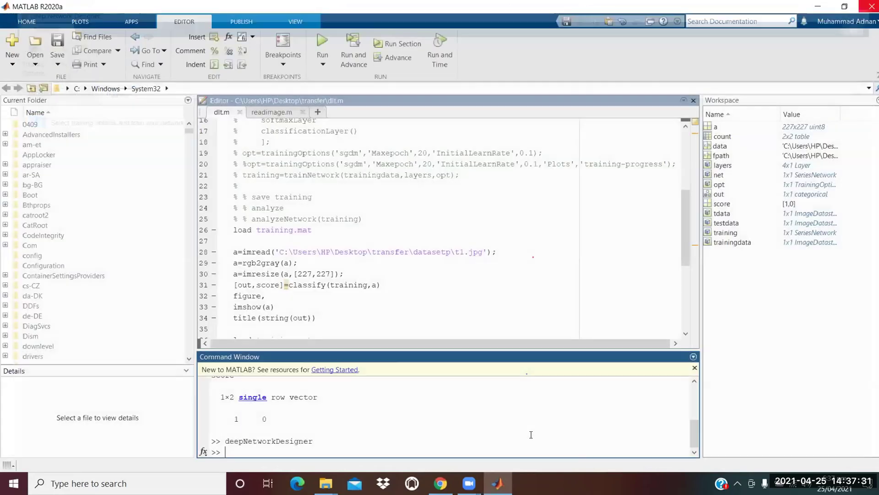
click(467, 237)
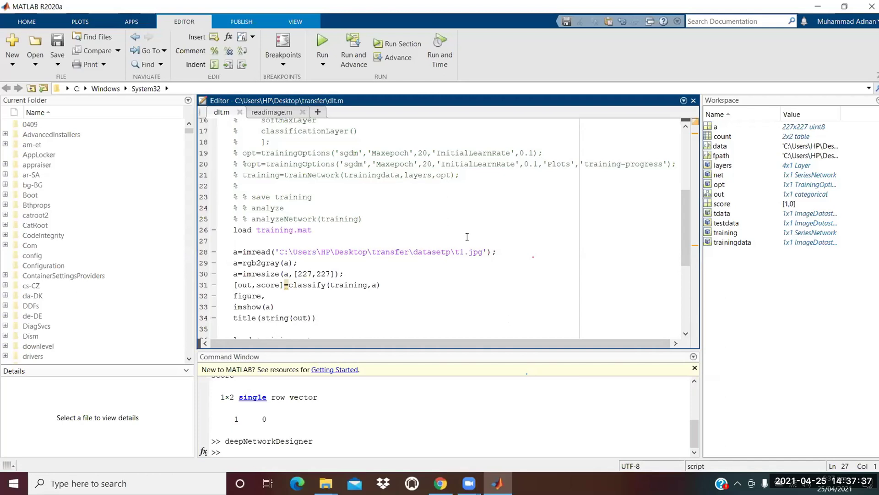
drag(684, 255, 691, 303)
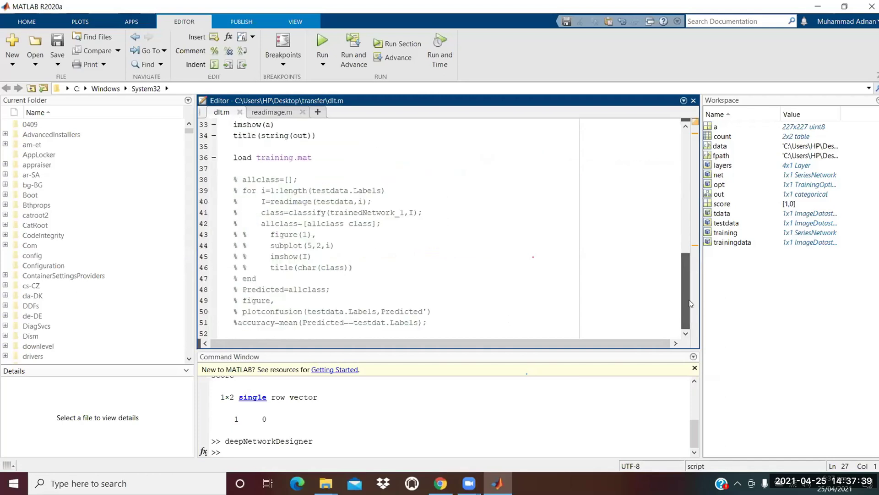